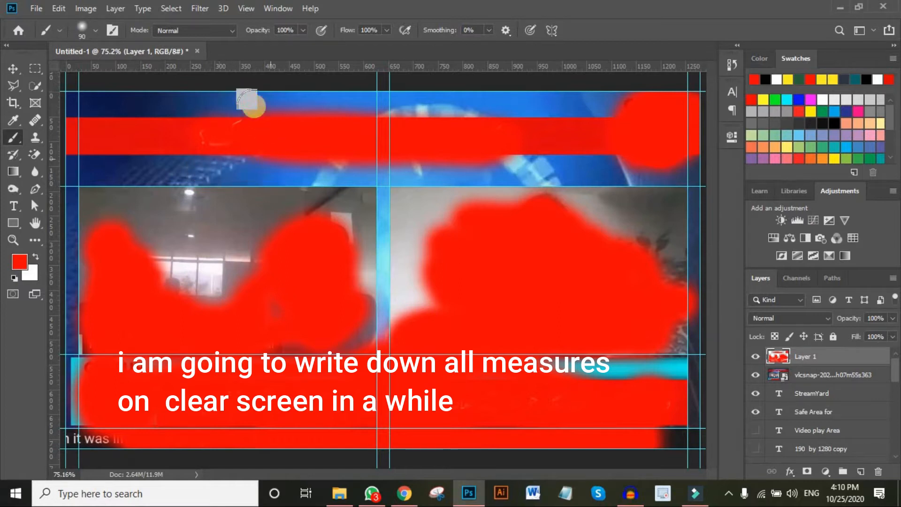
Paint soft red brush strokes on Layer 1 over the top banner and the start of the lower banner in the snapshot
mouse_move(303, 106)
mouse_down()
mouse_move(234, 148)
mouse_move(198, 141)
mouse_move(215, 185)
mouse_up()
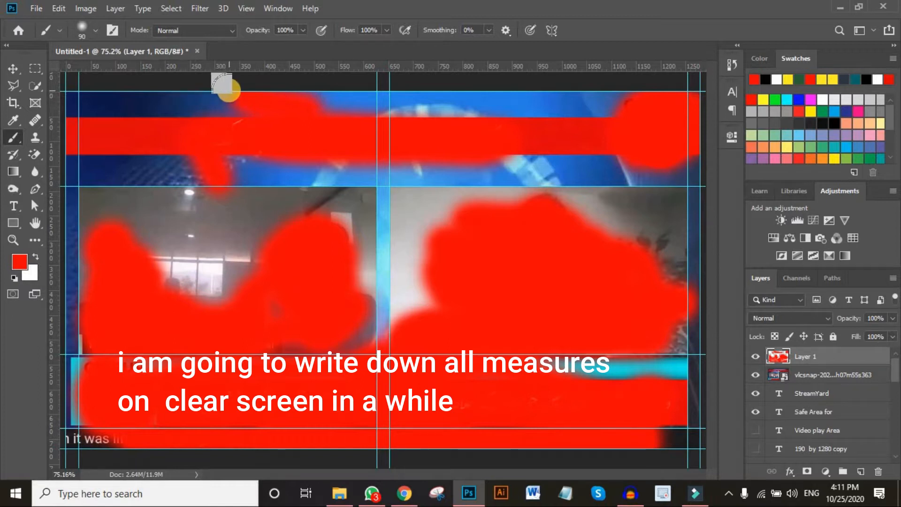
click(13, 69)
mouse_move(242, 92)
mouse_down()
mouse_move(237, 101)
mouse_move(238, 91)
mouse_up()
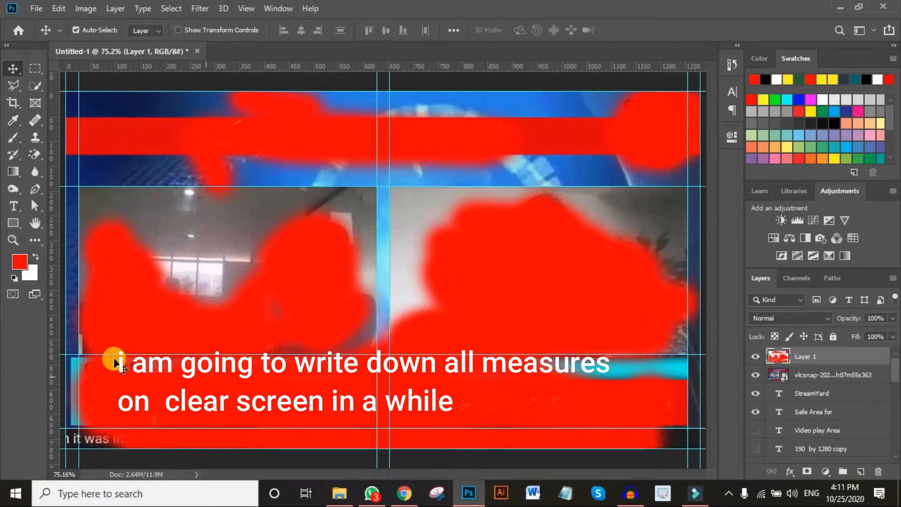
key(b)
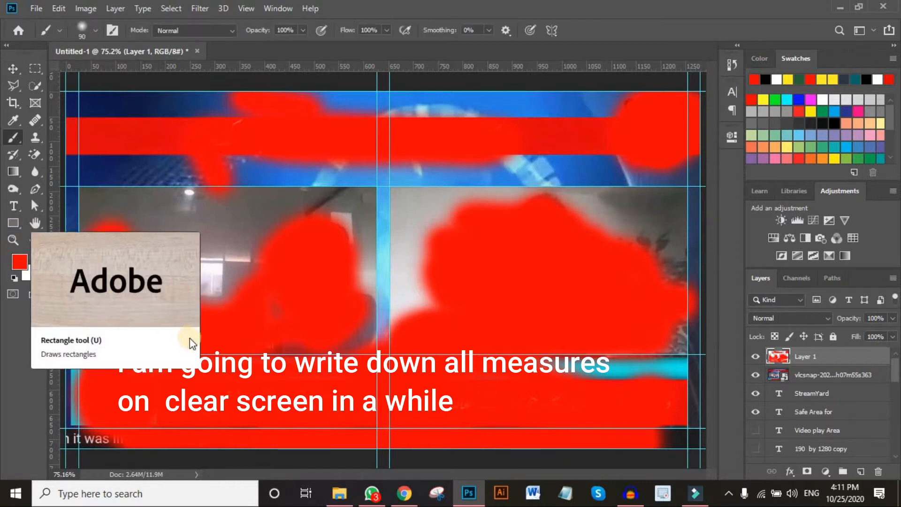
mouse_move(125, 375)
mouse_down()
mouse_move(175, 367)
mouse_move(126, 397)
mouse_move(85, 361)
mouse_move(80, 393)
mouse_up()
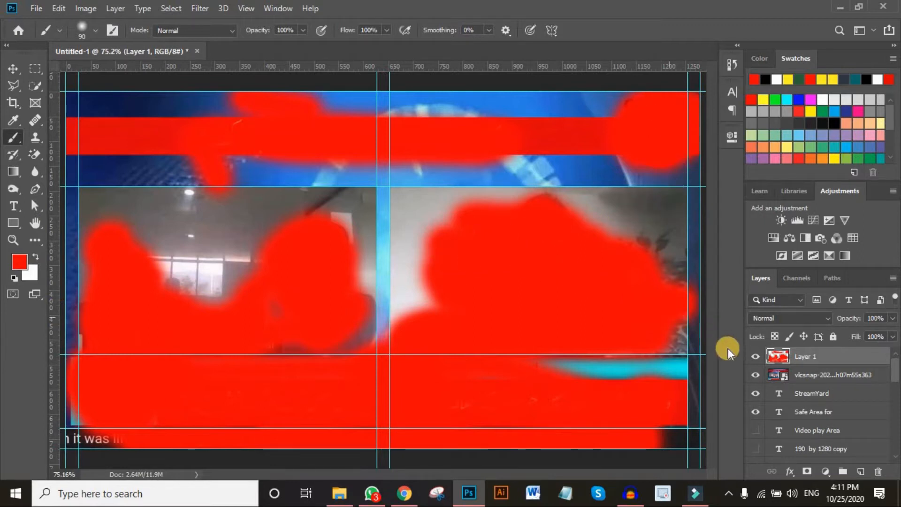
Hide the vlcsnap snapshot layer and the painted Layer 1, and show the "190 by 1280" text layer
click(755, 376)
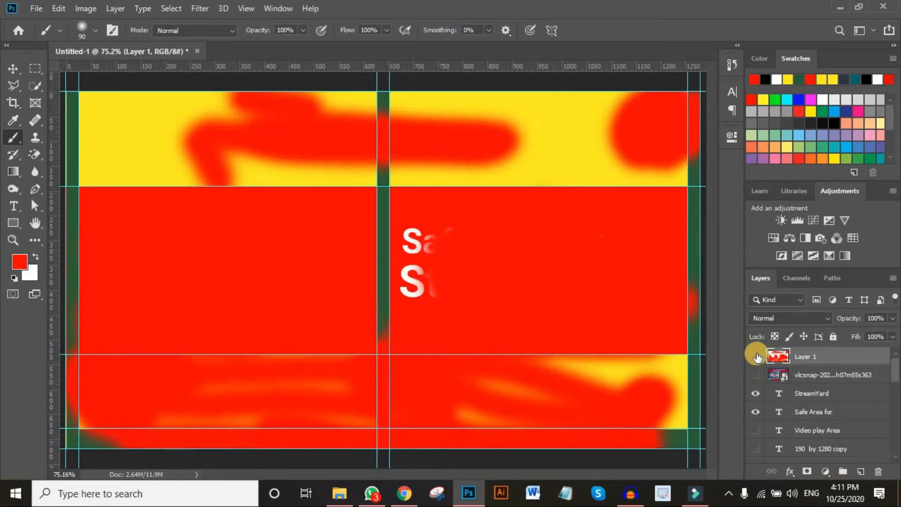
click(756, 356)
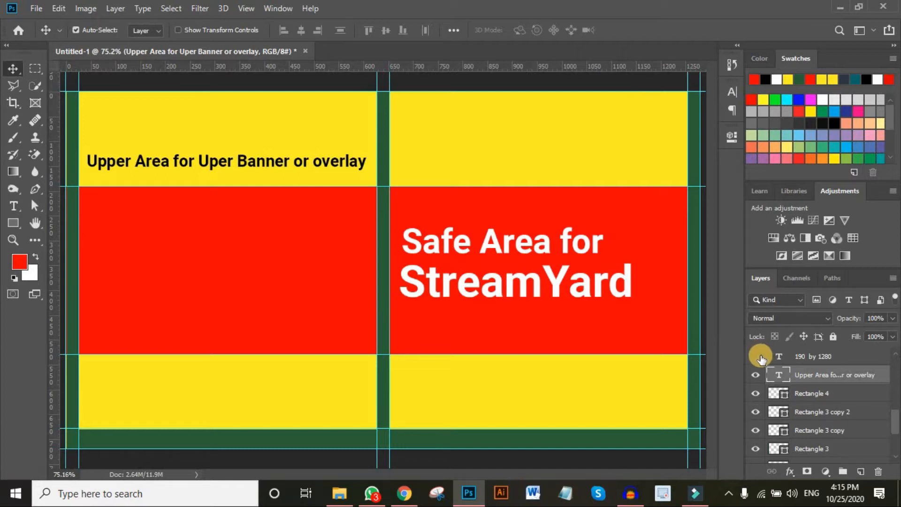
scroll(775, 372, up, 1)
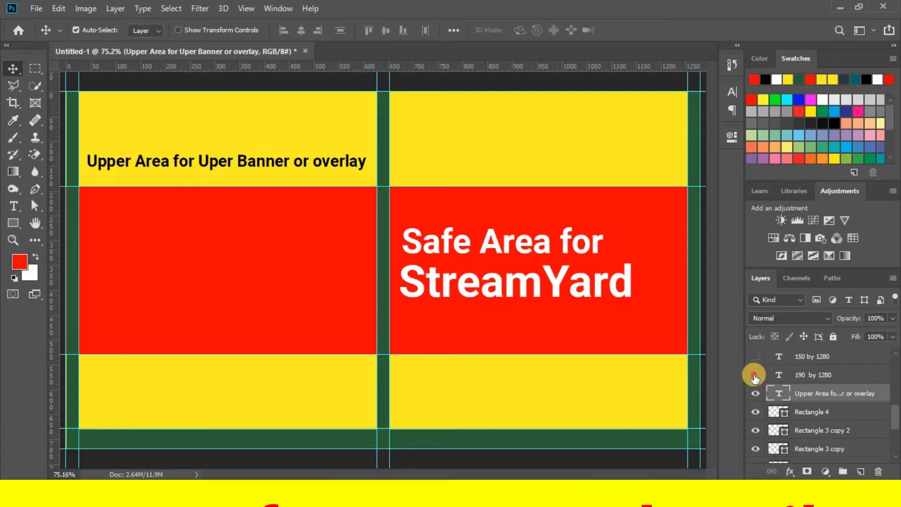
click(755, 376)
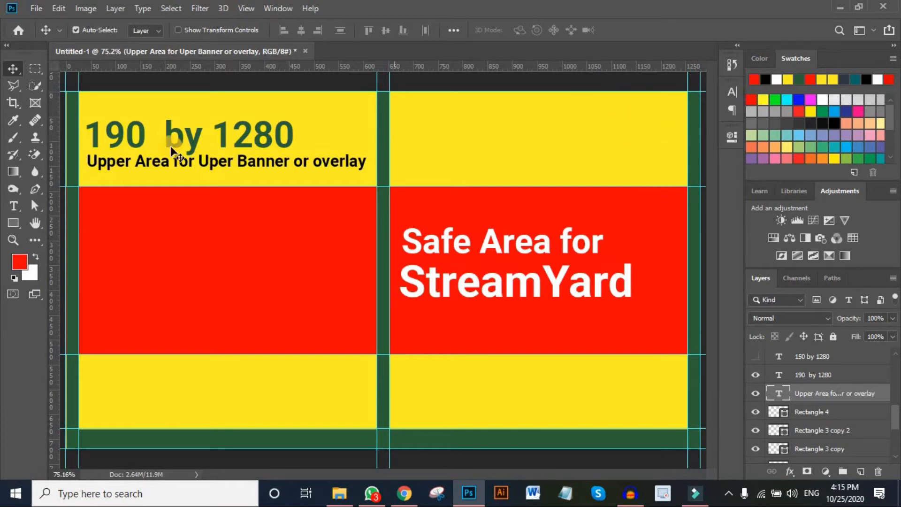
Show the "Lower Area for lower Banner or overlay" and "150 by 1280" text layers in the lower yellow band
click(132, 136)
click(492, 397)
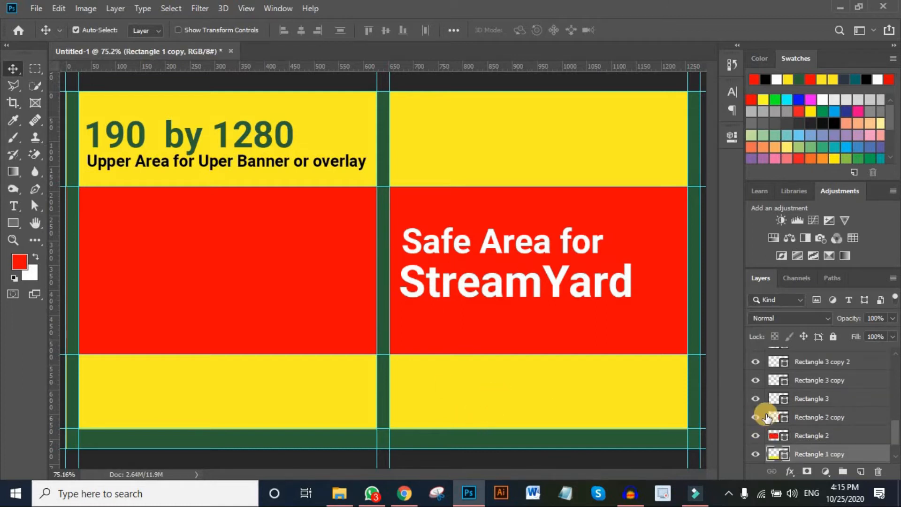
scroll(826, 414, up, 1)
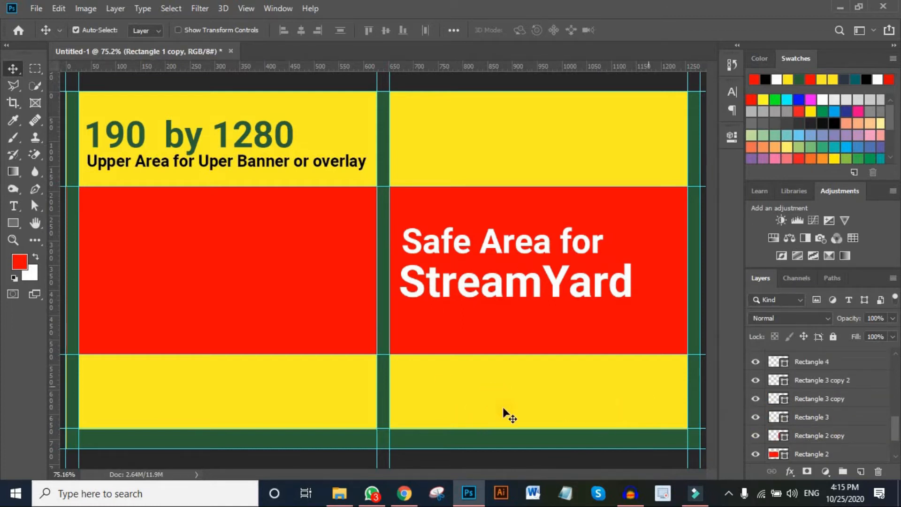
scroll(844, 396, up, 5)
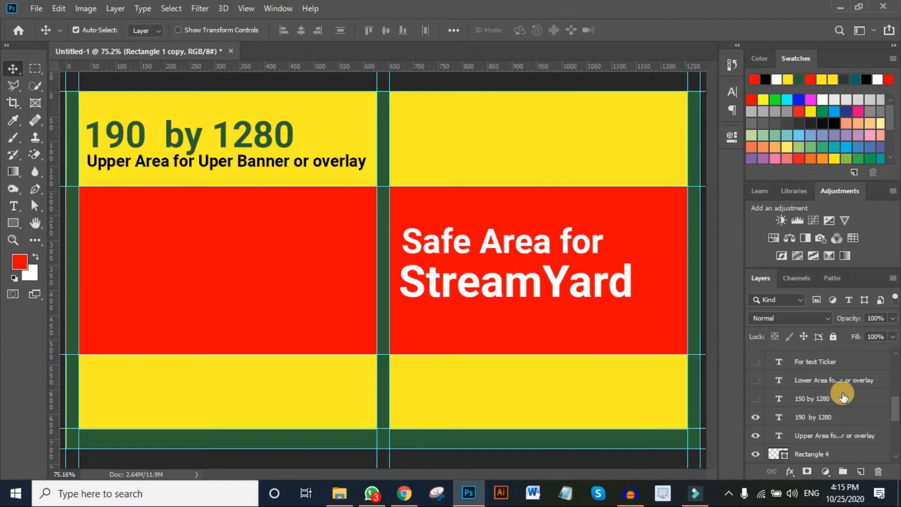
click(756, 380)
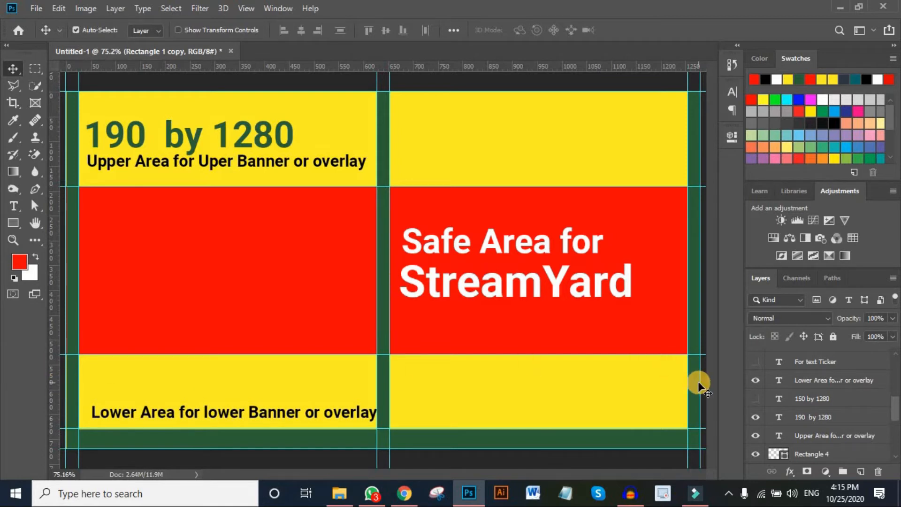
click(756, 399)
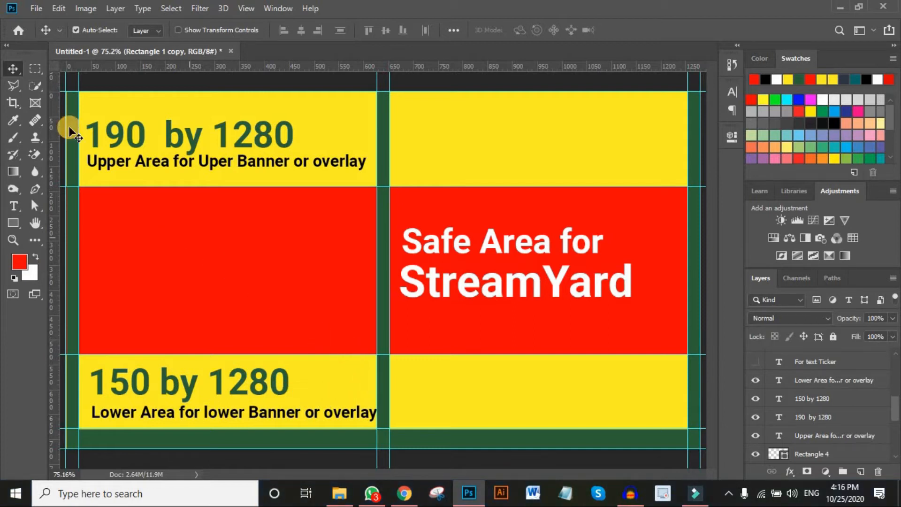
Show the "For text Ticker" and "40 by 1280" text layers over the green strip along the canvas's lower edge
click(72, 104)
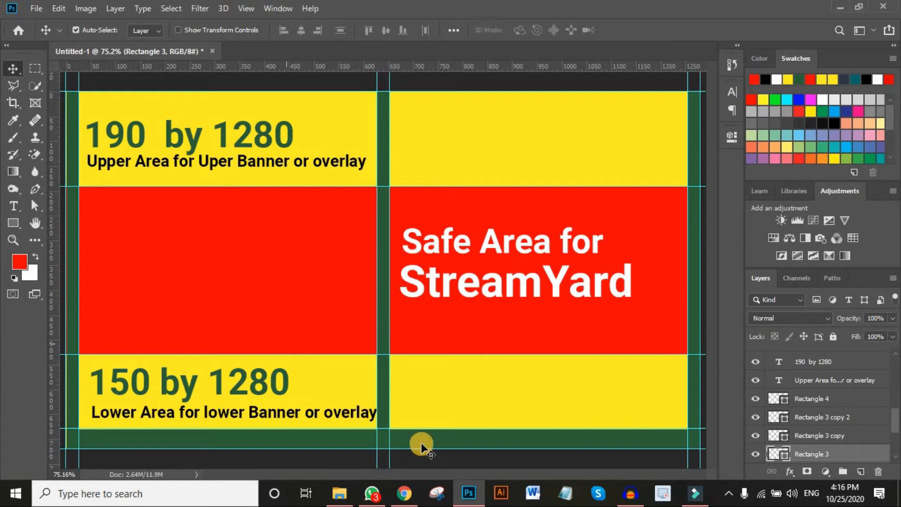
click(435, 437)
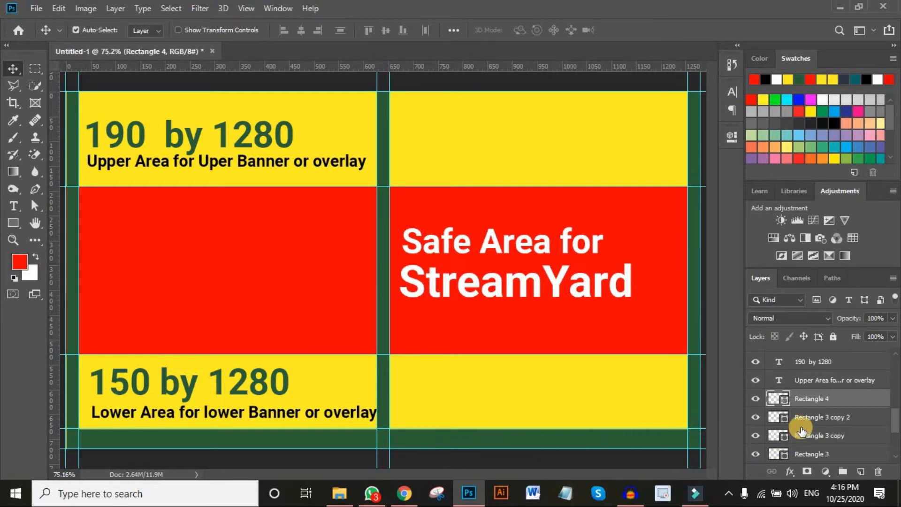
scroll(803, 427, up, 2)
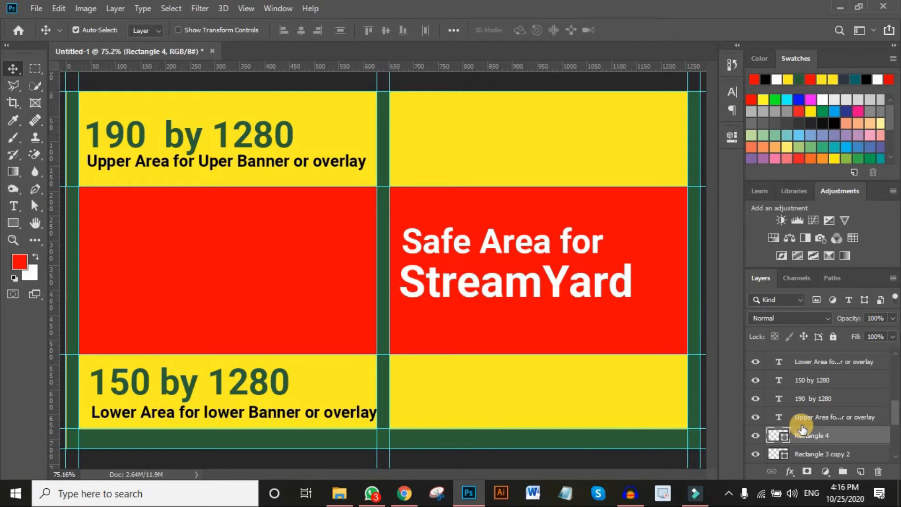
scroll(803, 428, up, 1)
click(755, 362)
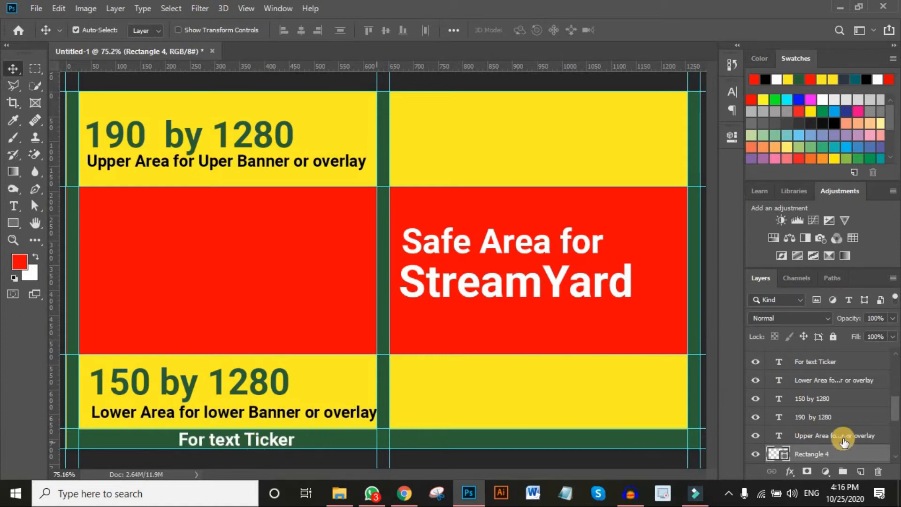
scroll(813, 423, up, 1)
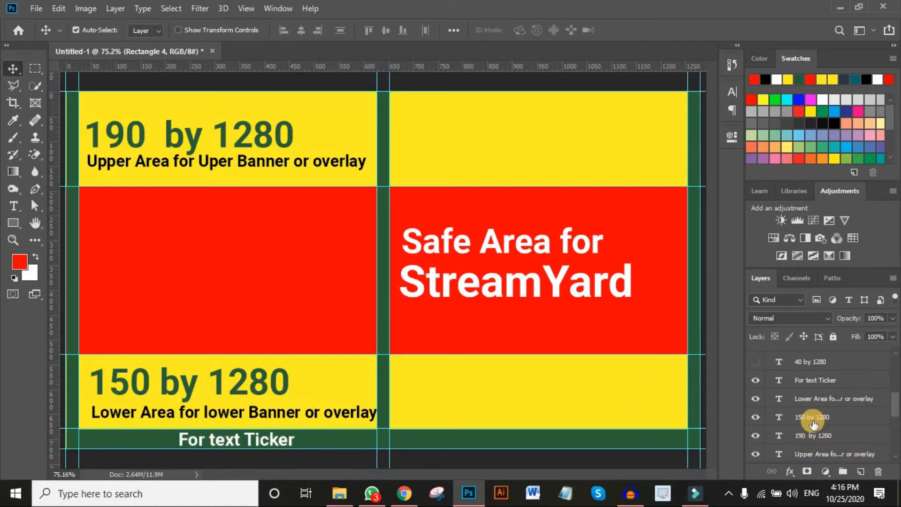
click(760, 362)
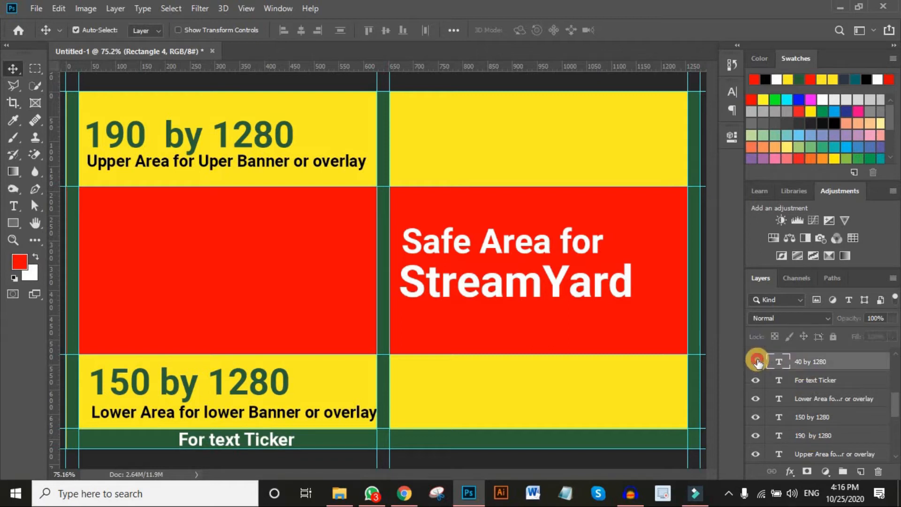
click(755, 362)
Show the "340 by 602" text layer below the "Video play Area" label in the red area
scroll(799, 424, down, 5)
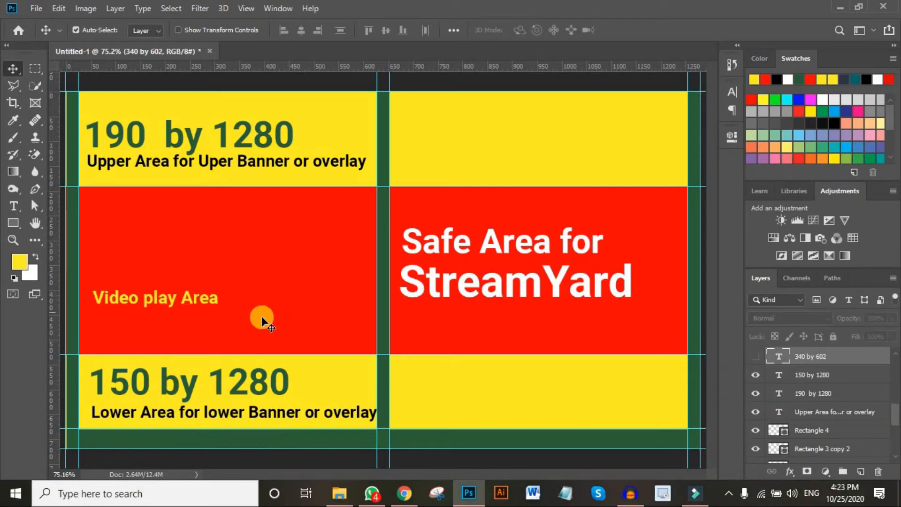
click(143, 292)
click(143, 246)
click(103, 288)
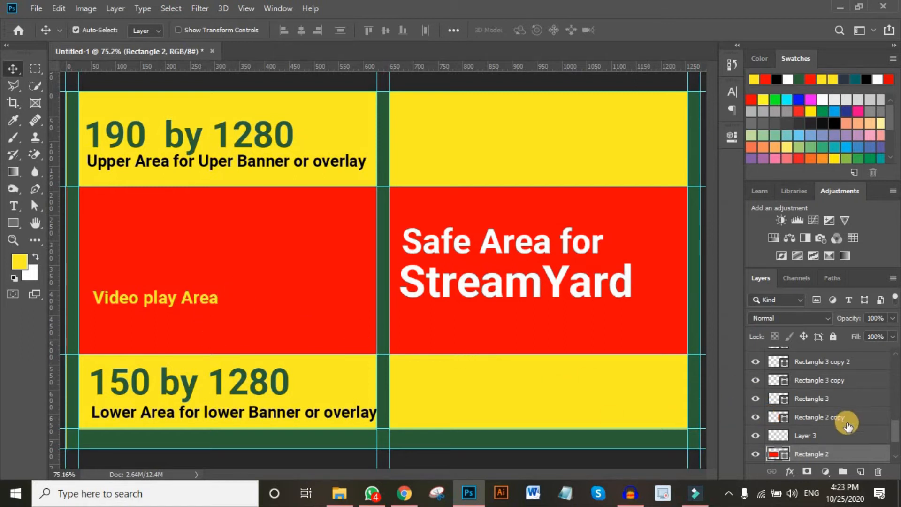
scroll(840, 423, down, 1)
scroll(819, 419, up, 4)
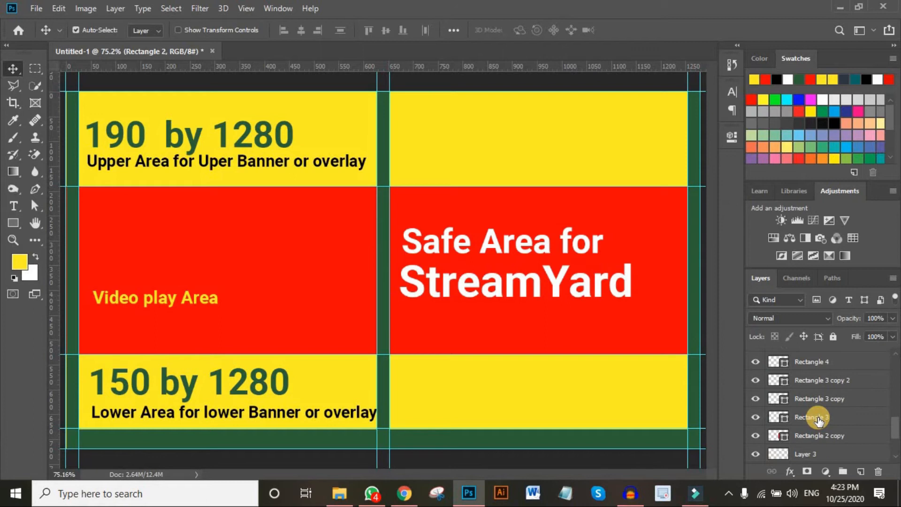
click(755, 396)
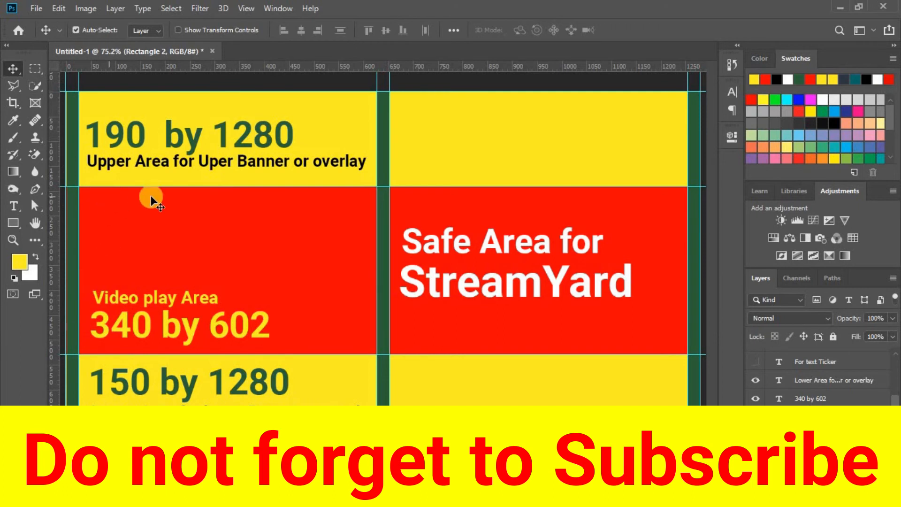
Show the three "25 by 720 safe margin" text layers on the vertical green strips
click(656, 254)
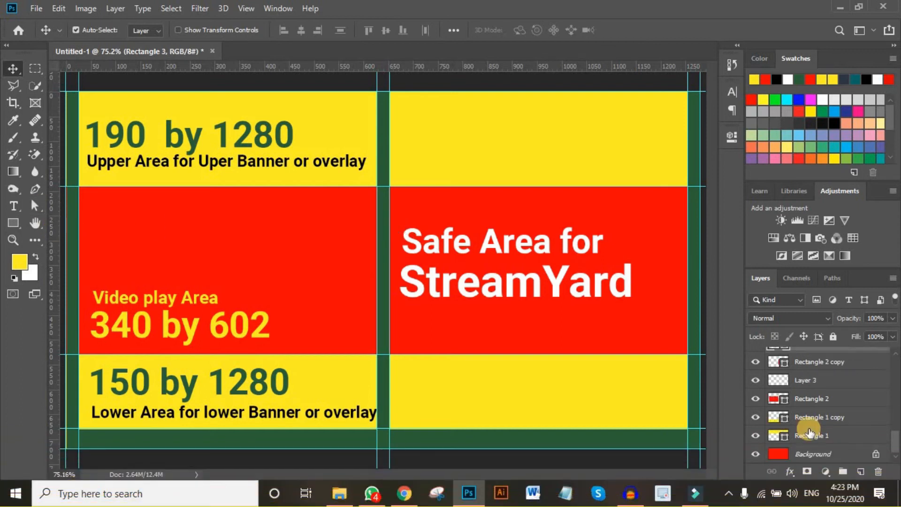
scroll(808, 432, up, 5)
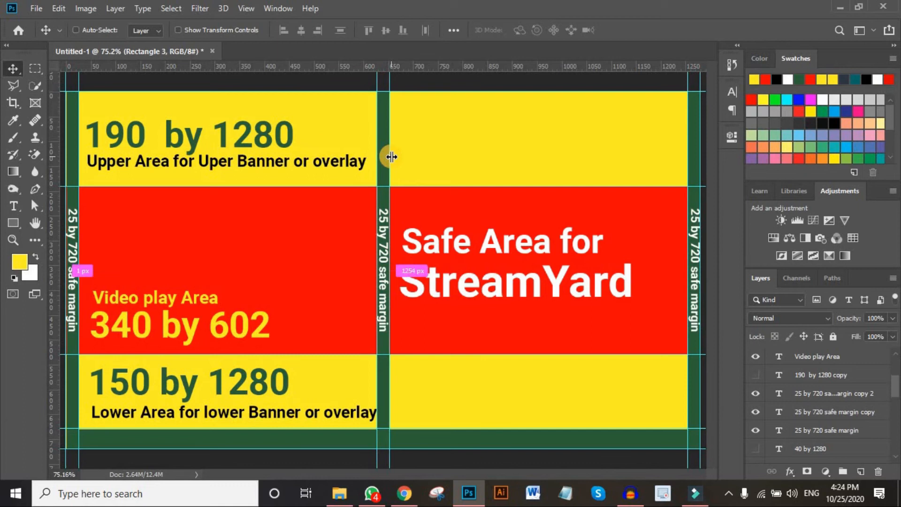
Free-transform the middle green strip to span only the red area, 25 by 339 px, and check its shape properties
key(ctrl+t)
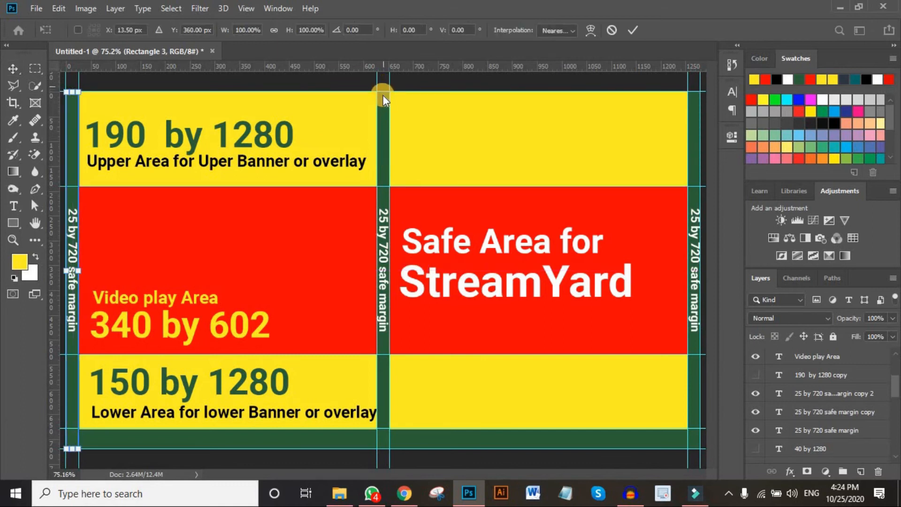
click(631, 30)
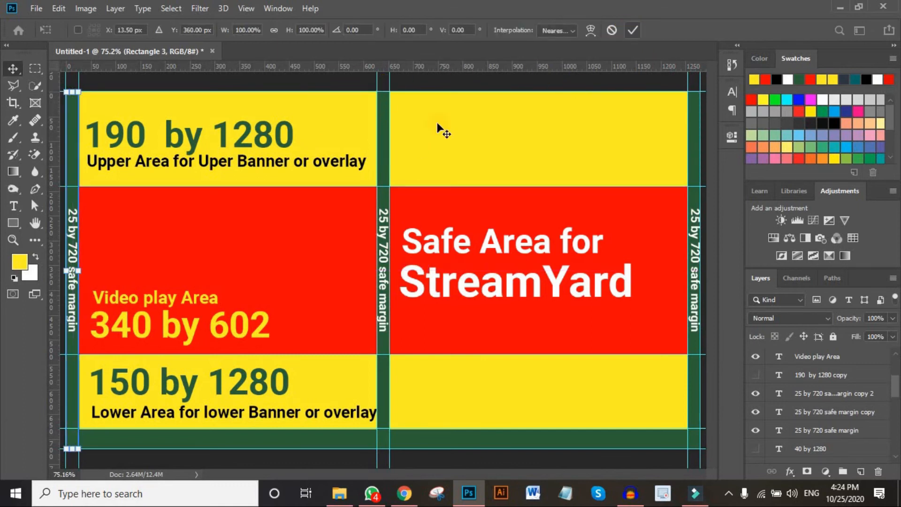
click(382, 122)
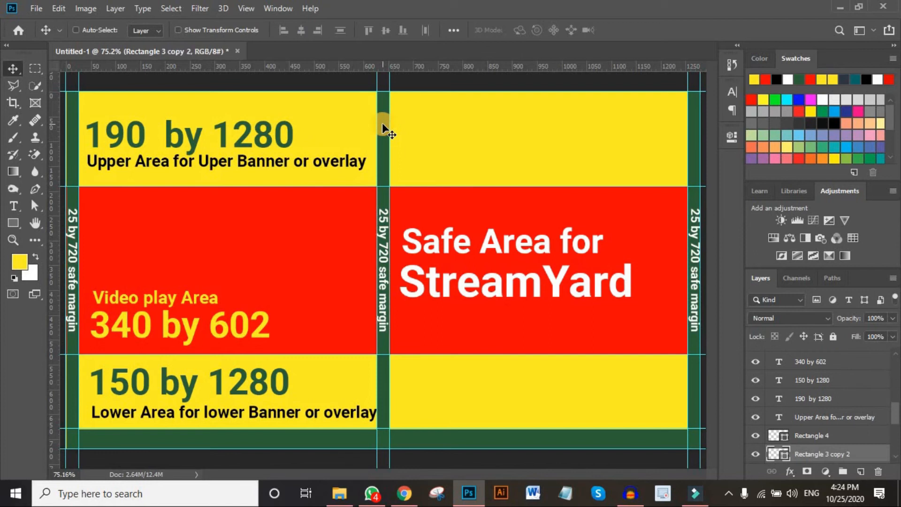
key(ctrl+t)
drag(383, 87, 376, 186)
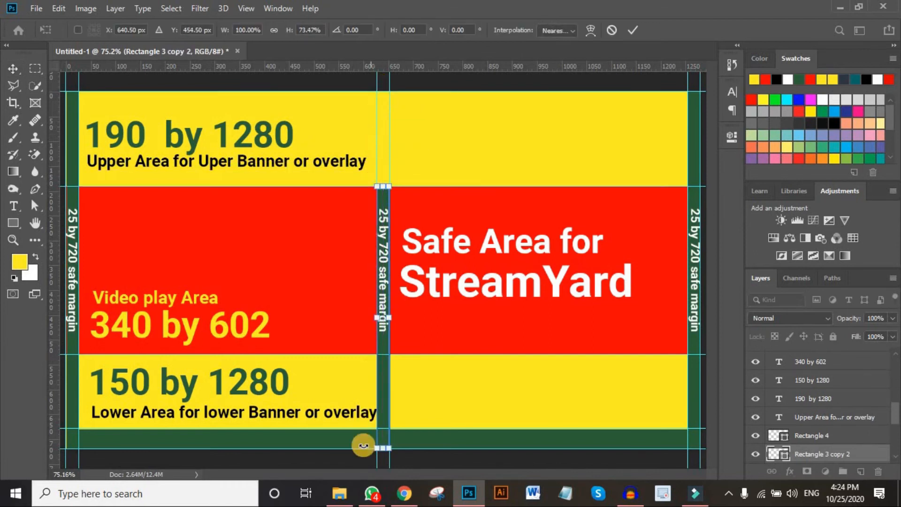
drag(381, 450, 380, 354)
click(635, 29)
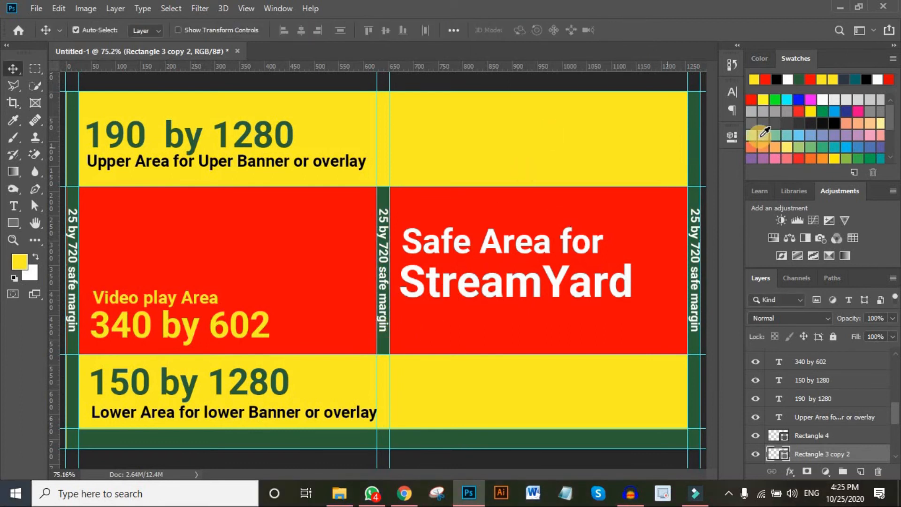
click(731, 137)
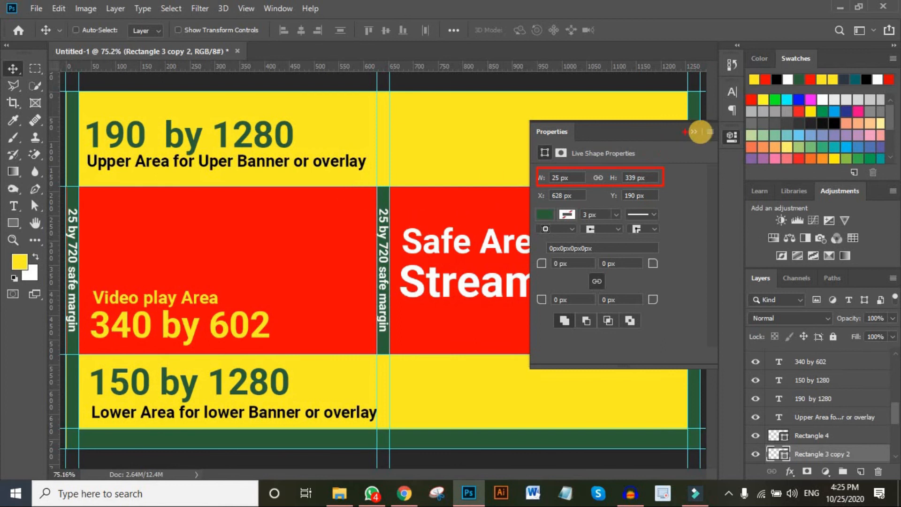
click(694, 131)
Recolor the horizontal green ticker strip, Rectangle 4, with the red sampled from the video play area
ctrl+click(438, 436)
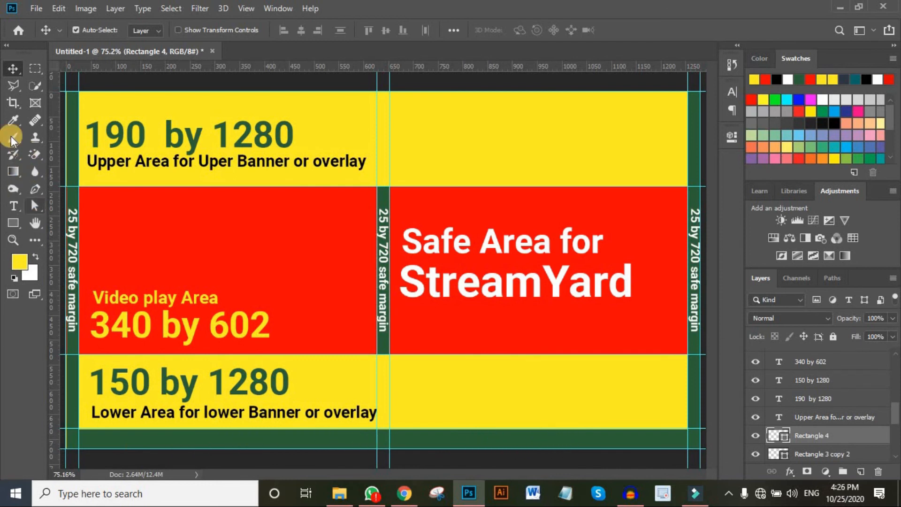
click(13, 121)
click(236, 249)
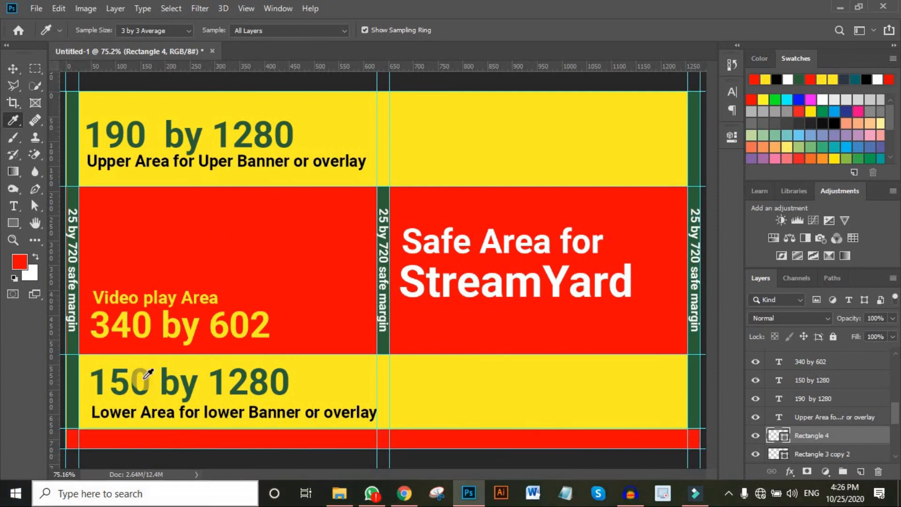
click(12, 69)
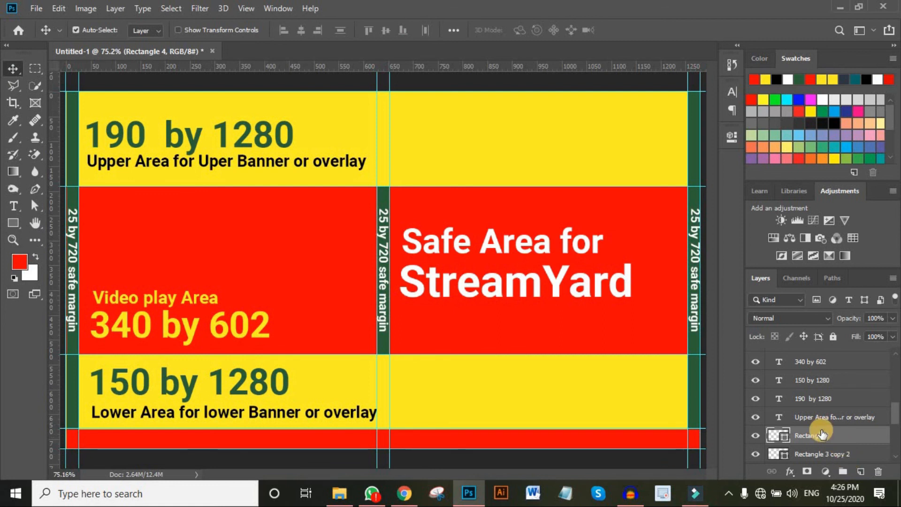
Turn on the "40 by 1280" and "For text Ticker" text layers for the red ticker strip
scroll(823, 434, up, 2)
scroll(823, 434, up, 1)
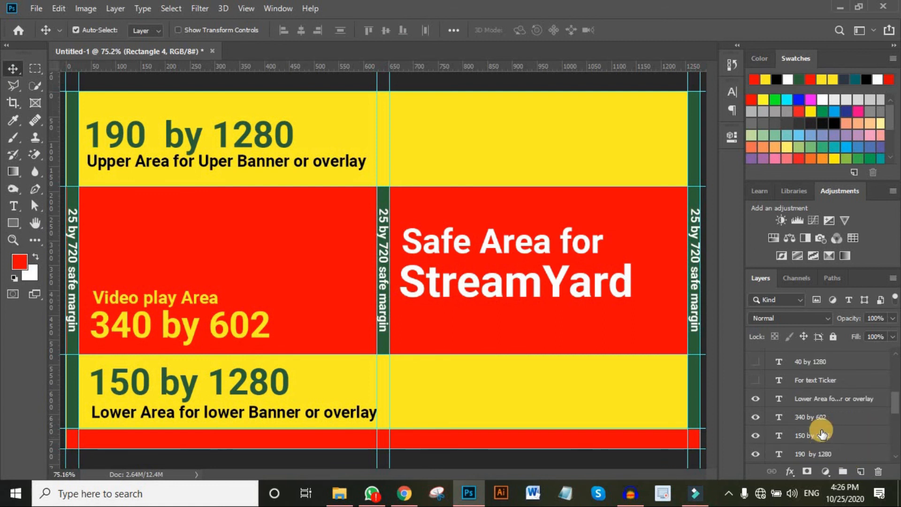
click(756, 362)
click(760, 380)
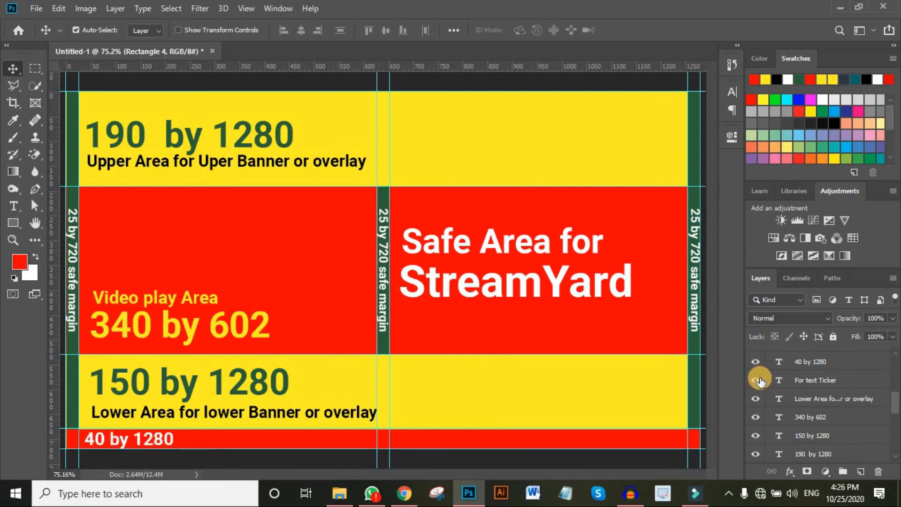